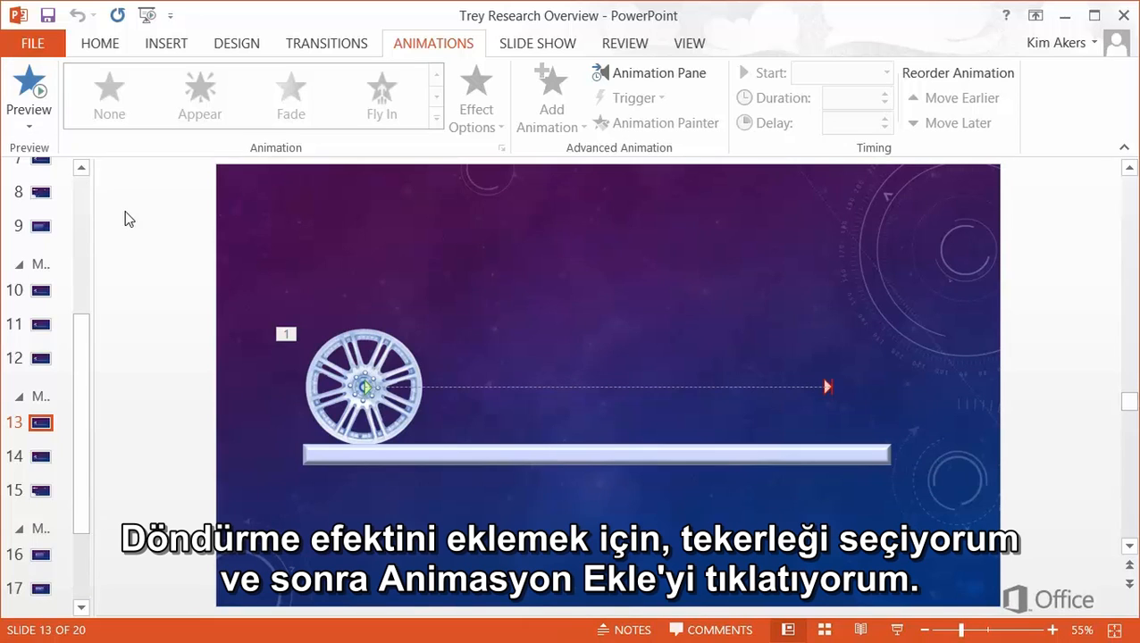
Select the wheel on slide 13 and open the Add Animation gallery
click(352, 376)
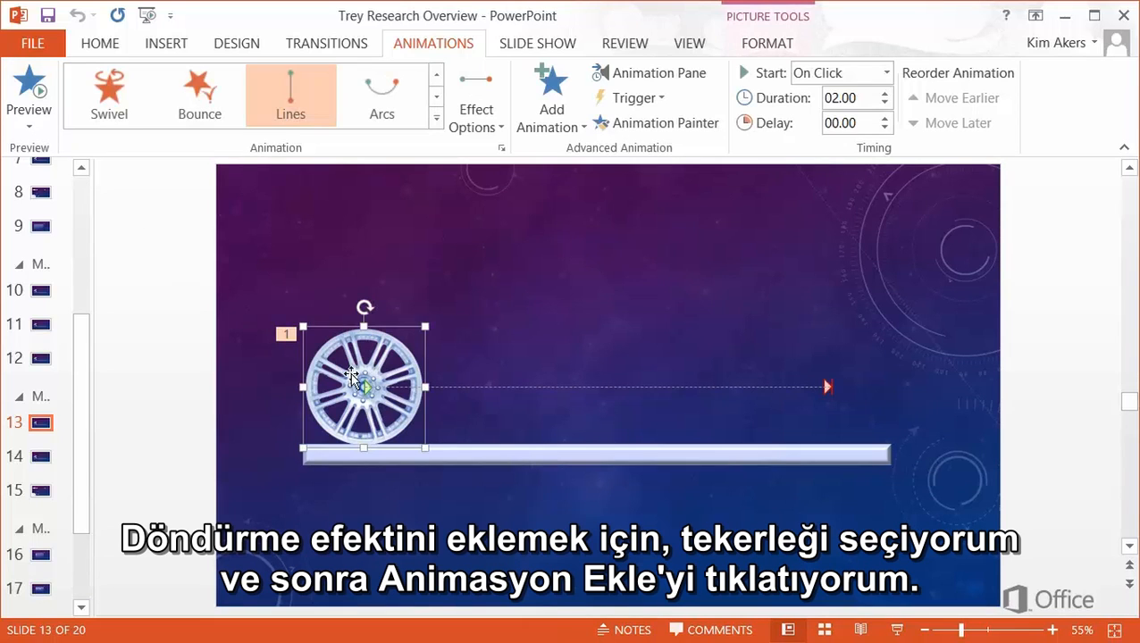
click(556, 121)
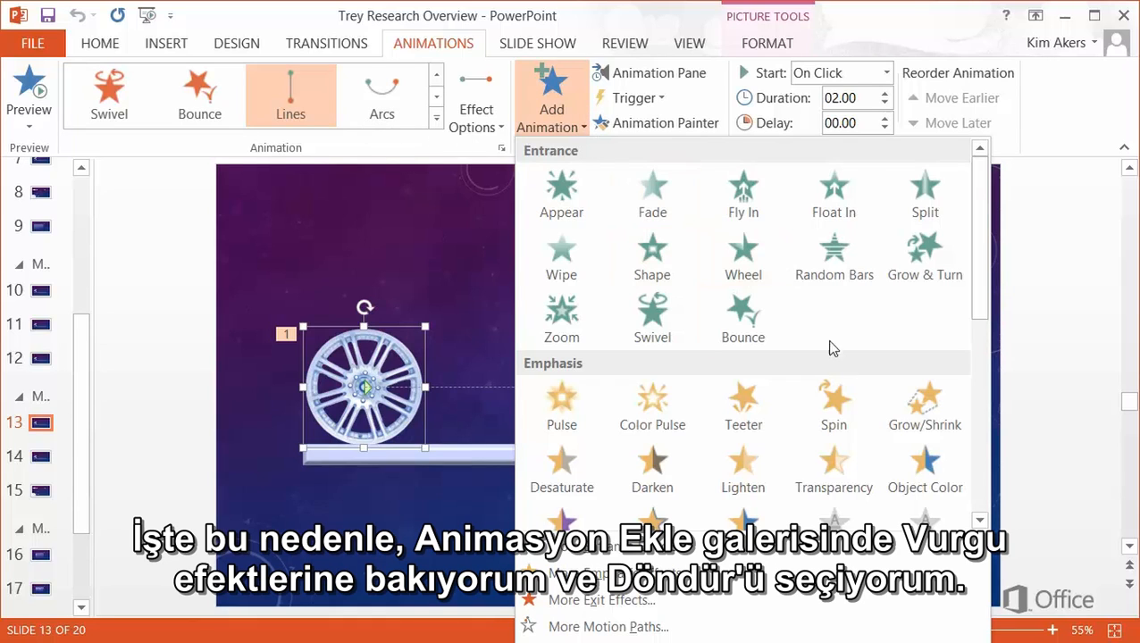
Add a Spin emphasis to the wheel and preview it with the motion path
click(862, 420)
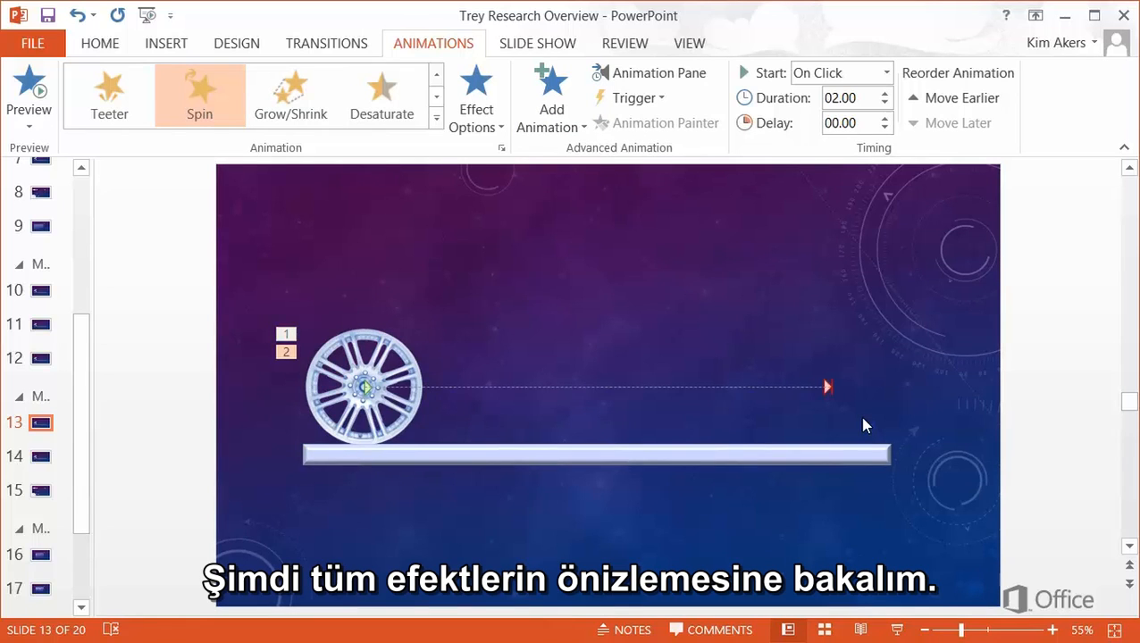
click(26, 93)
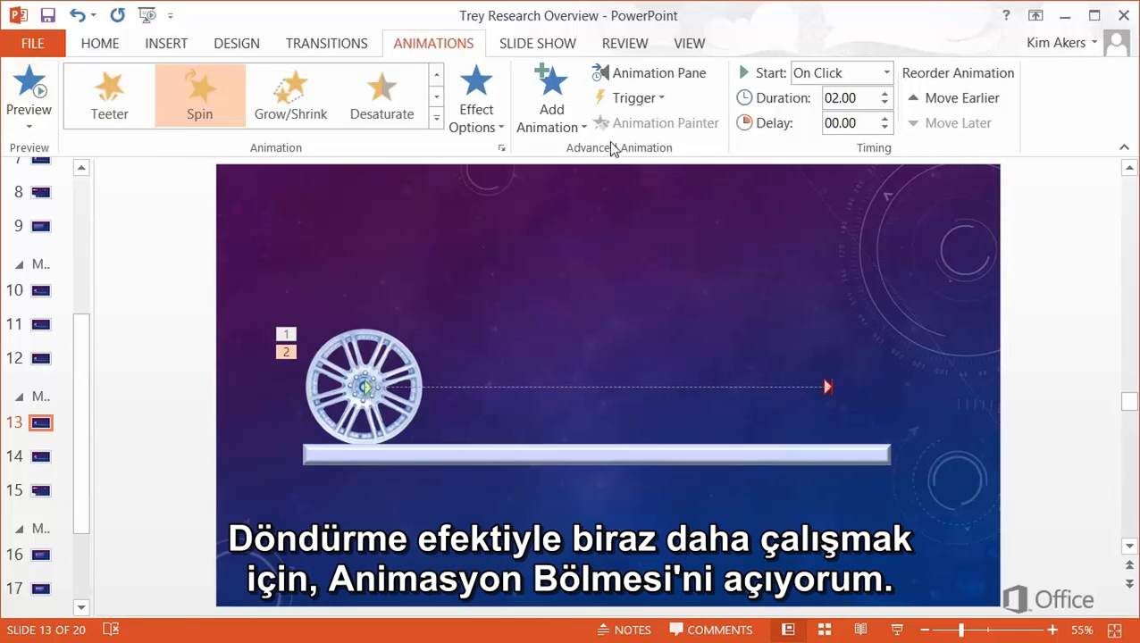
In the Animation Pane, set the wheel's Spin to start With Previous
click(628, 75)
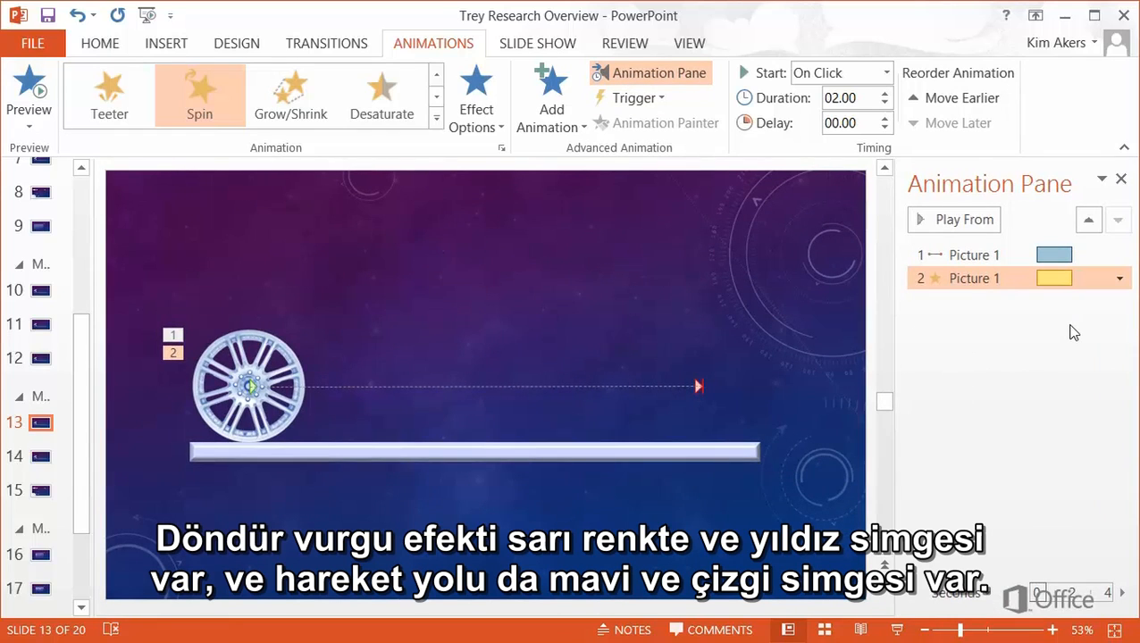
click(1080, 257)
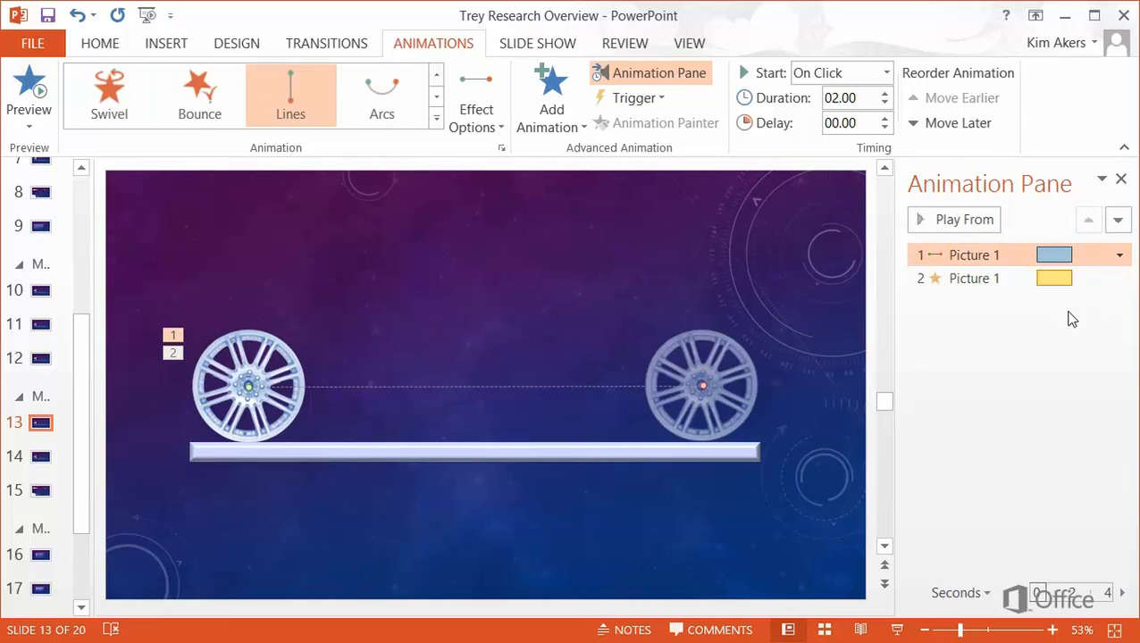
click(1087, 279)
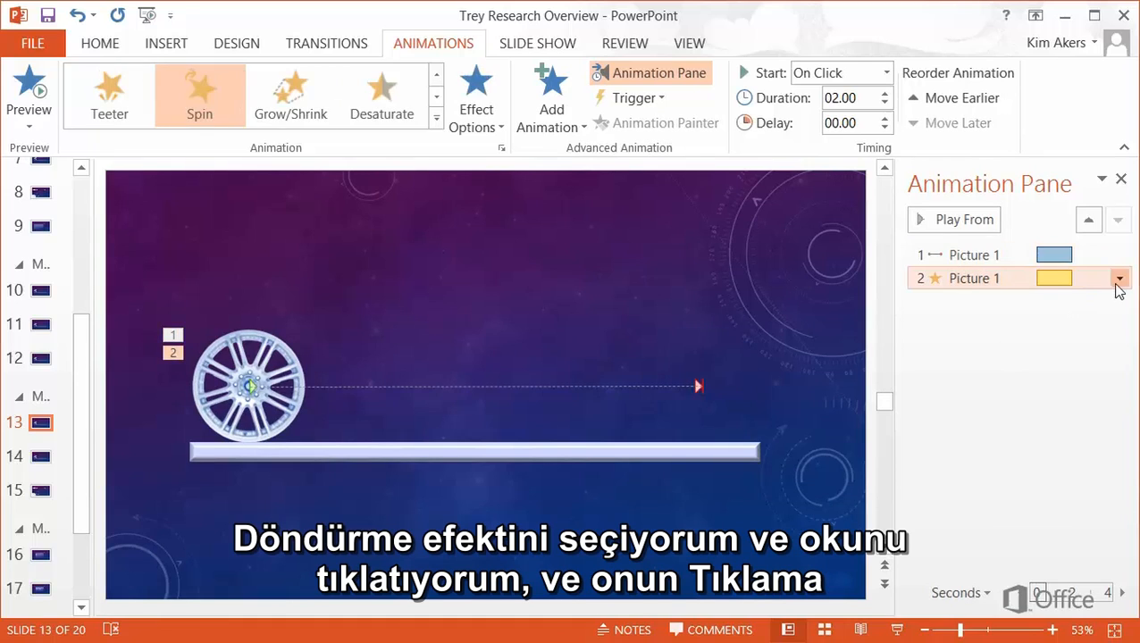
click(1117, 281)
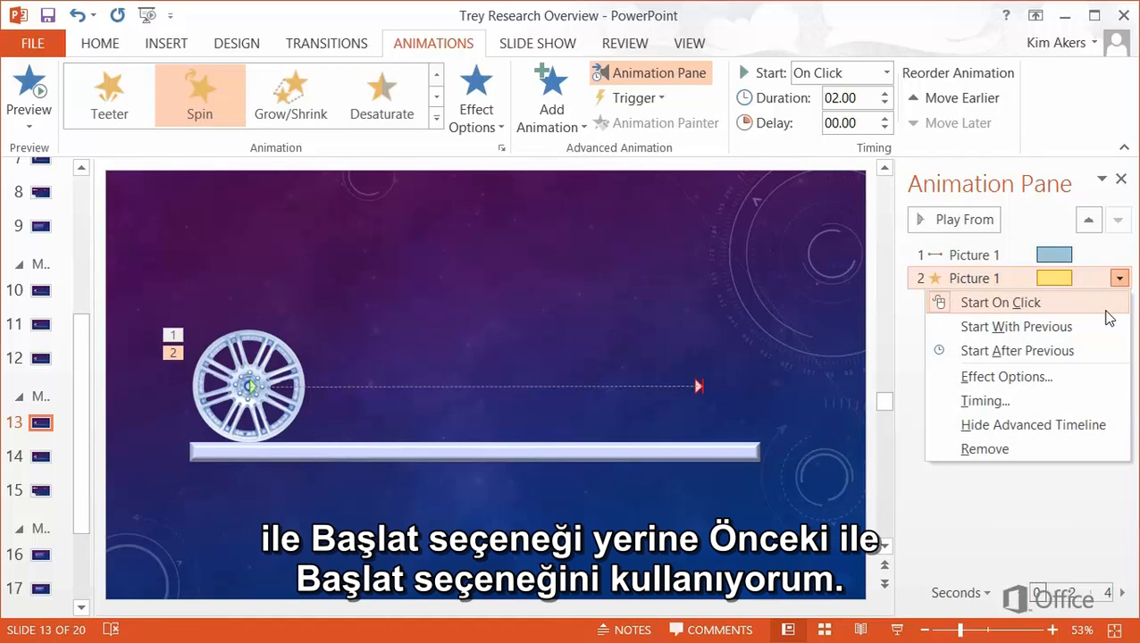
click(1082, 327)
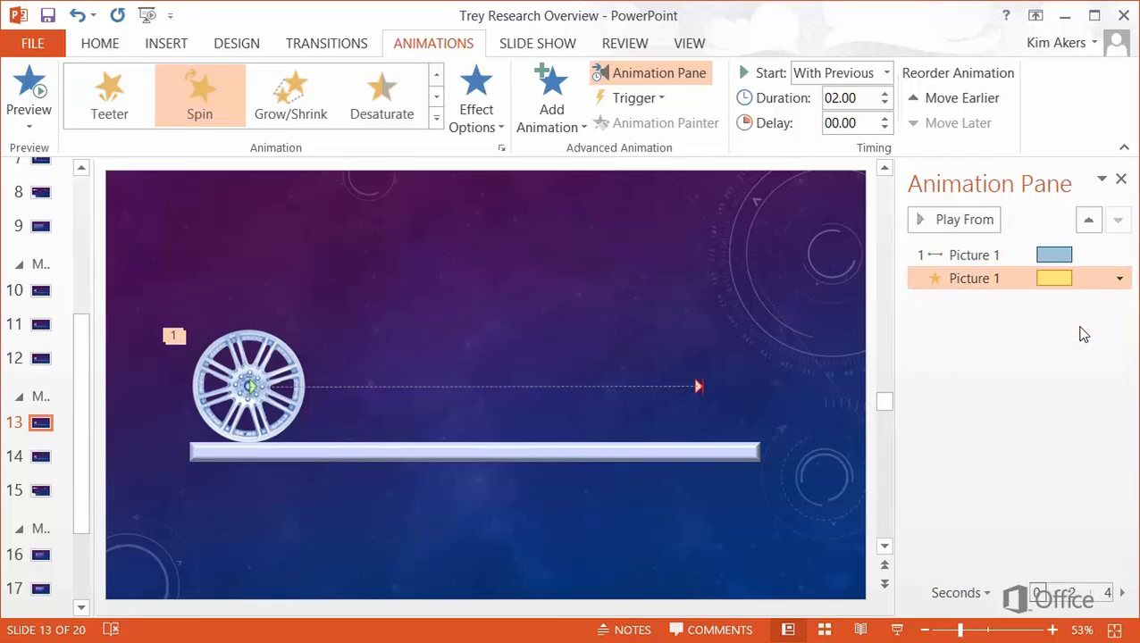
click(1061, 343)
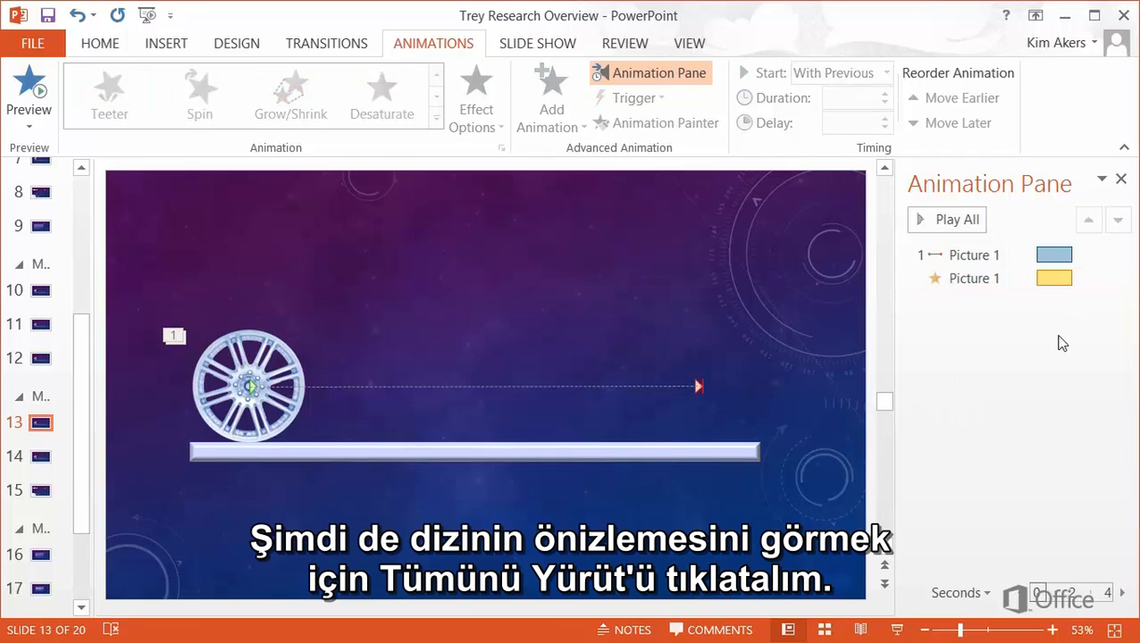
Play all slide 13 animations twice, then reselect the Spin row's dropdown
click(963, 225)
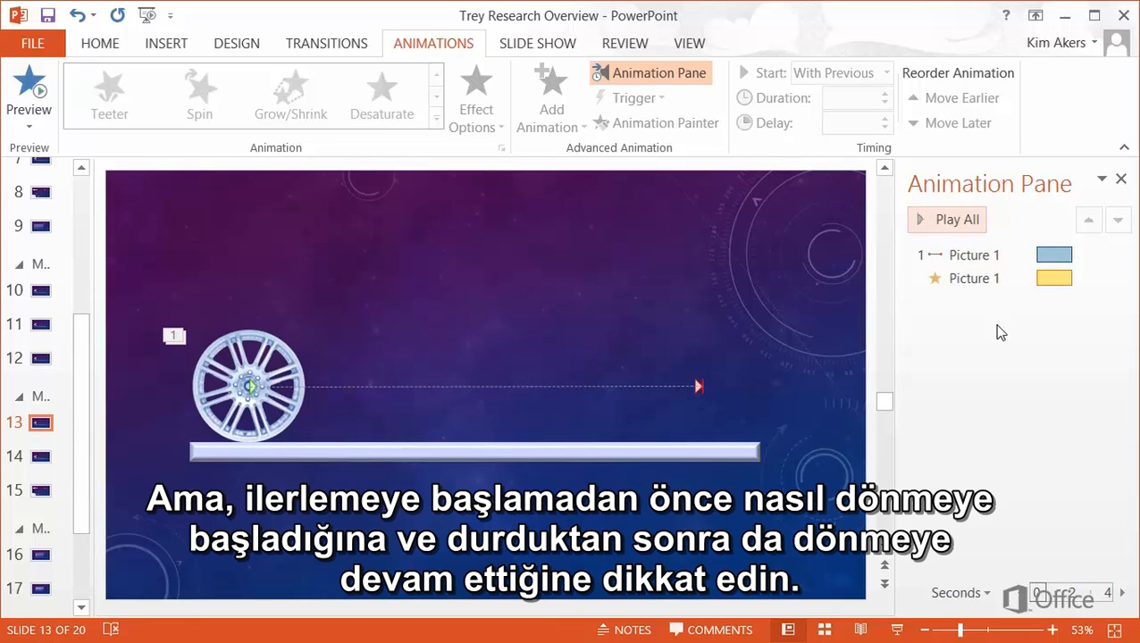
click(960, 224)
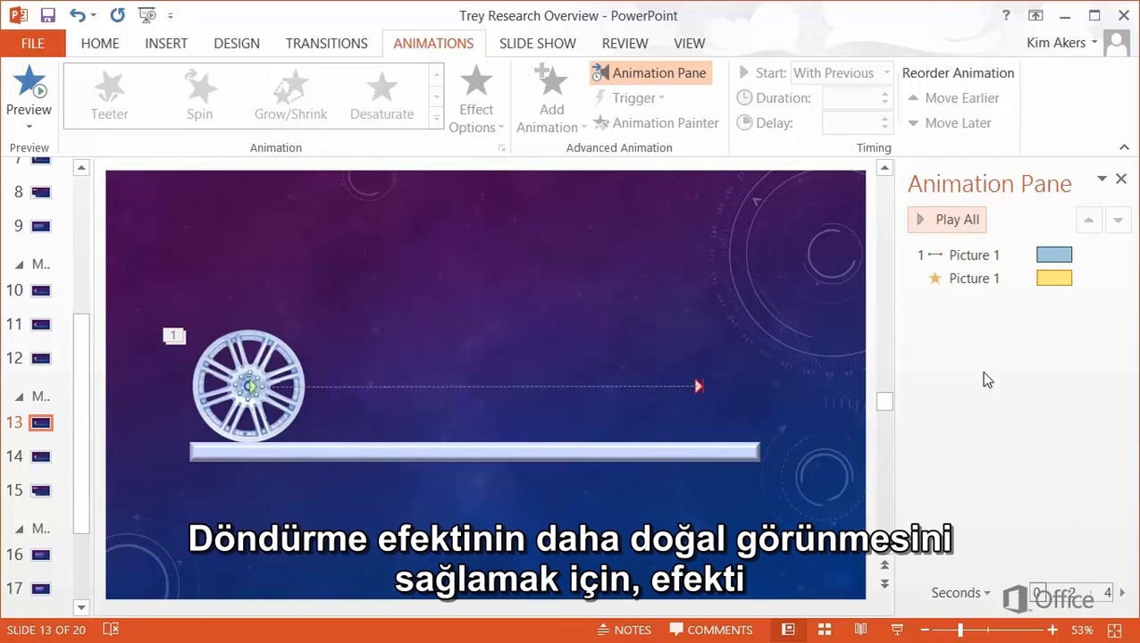
click(1016, 278)
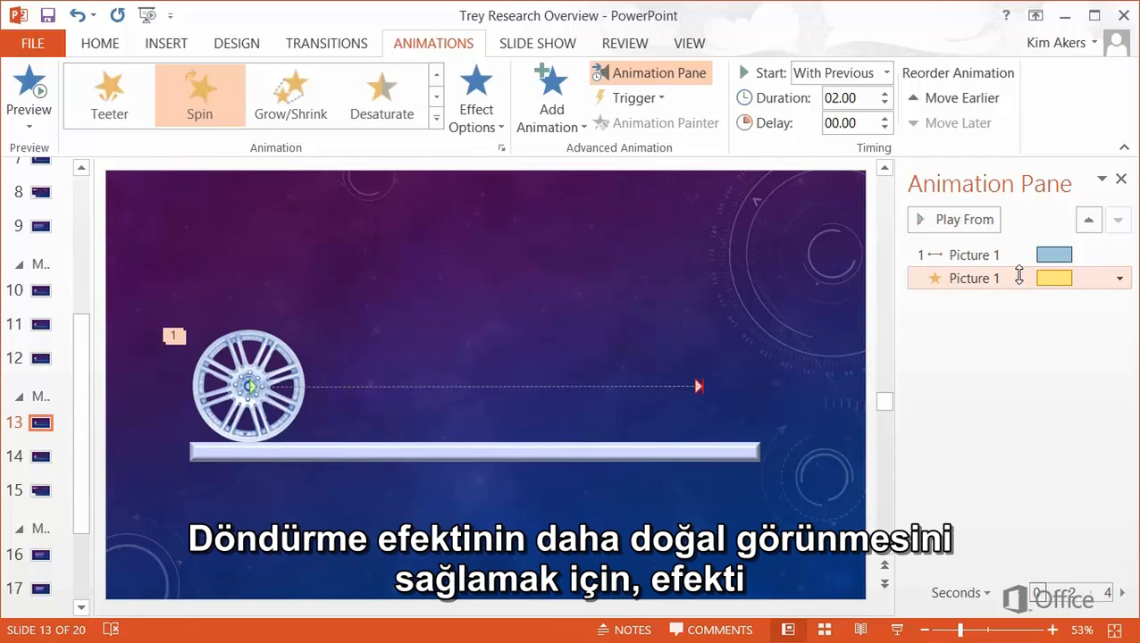
click(1120, 278)
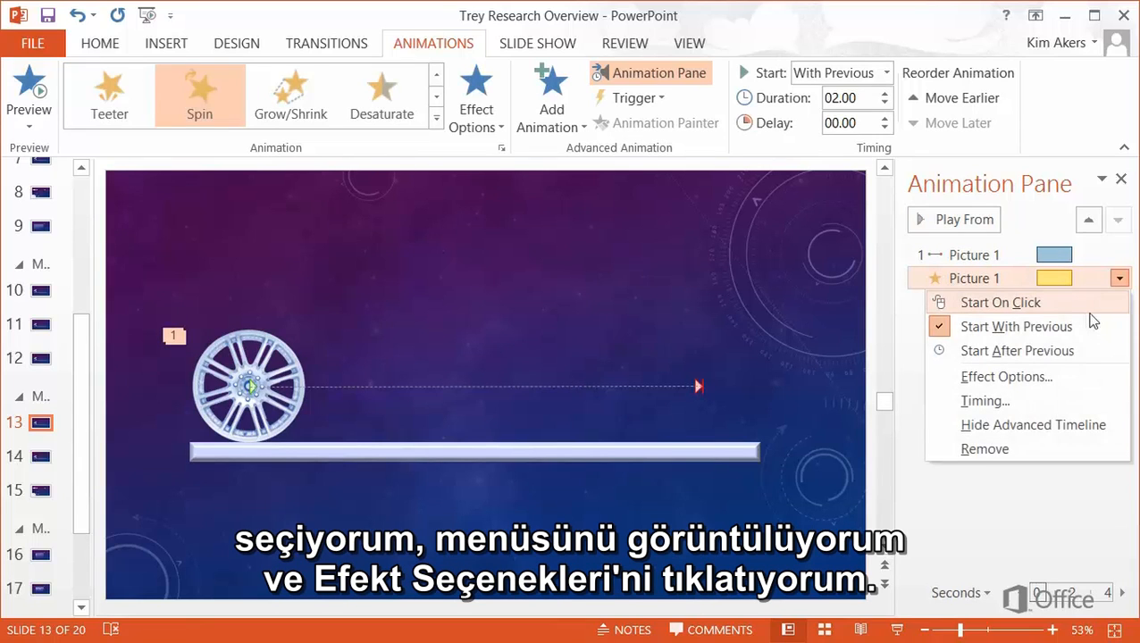
Set the Spin's Smooth start and Smooth end to 1 sec each in Effect Options
click(1054, 376)
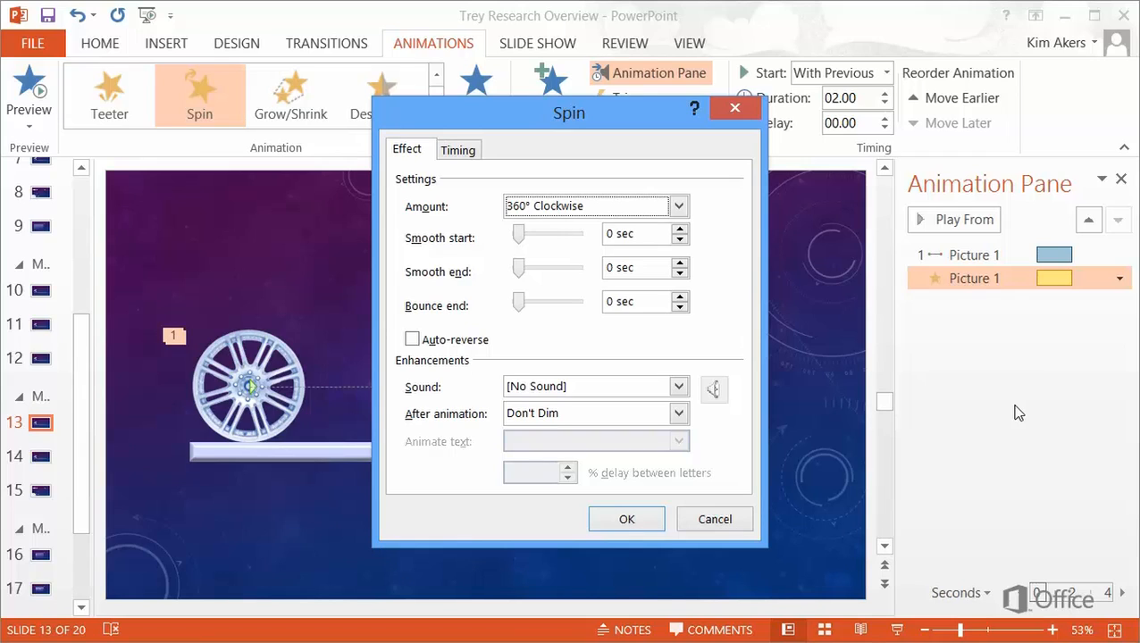
double_click(616, 234)
text(1)
click(608, 267)
text(1)
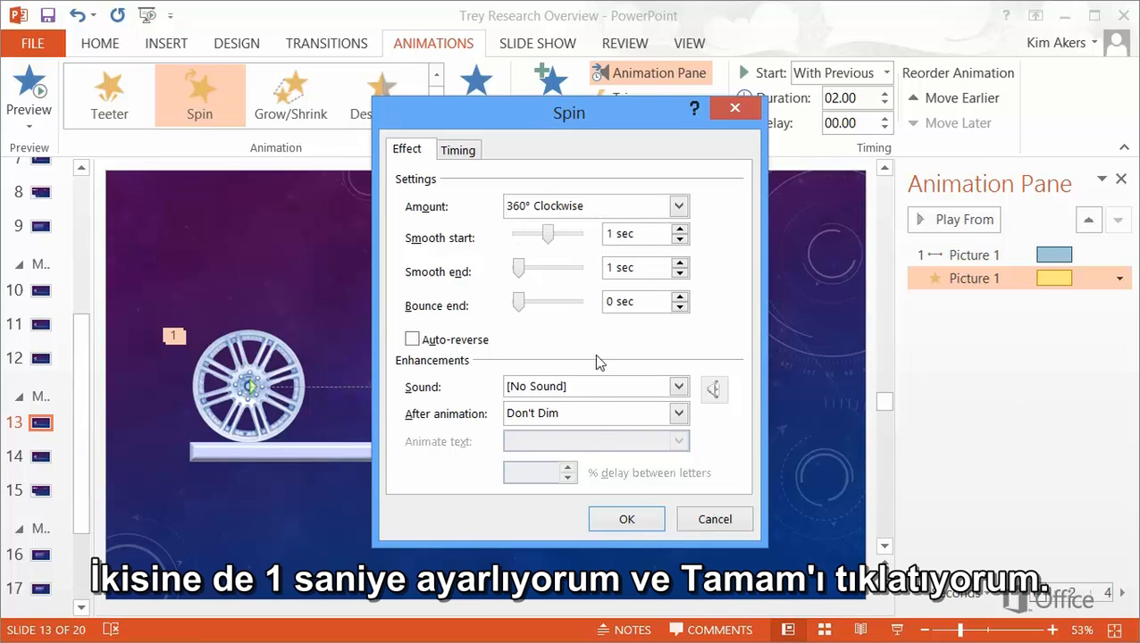
click(626, 519)
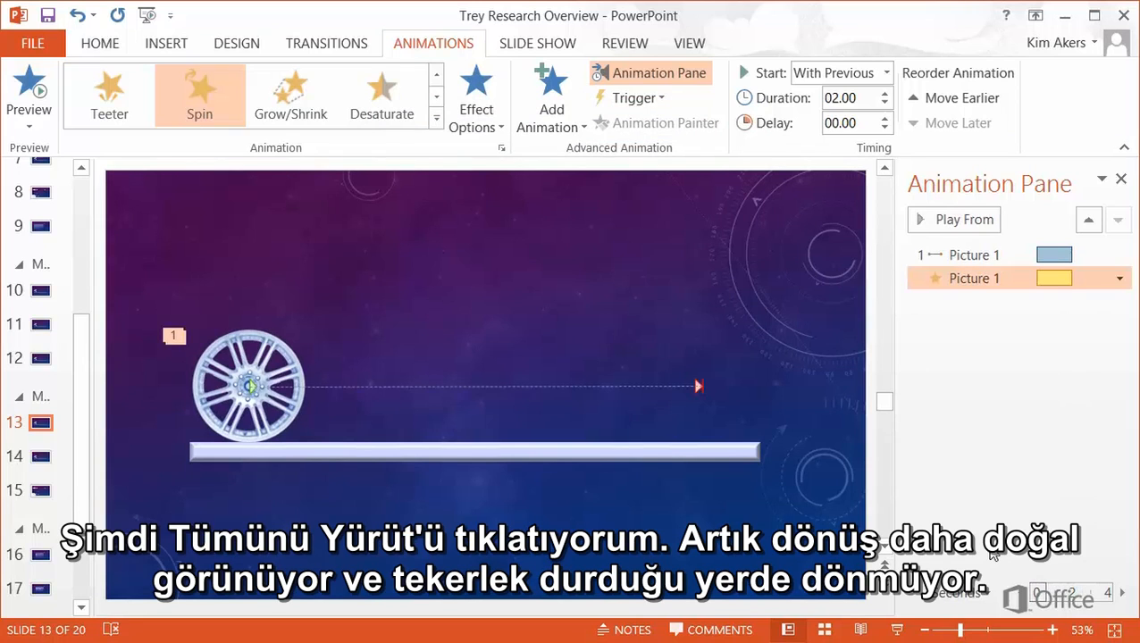
Play all animations twice to check the smoother spinning wheel
click(1012, 328)
click(969, 222)
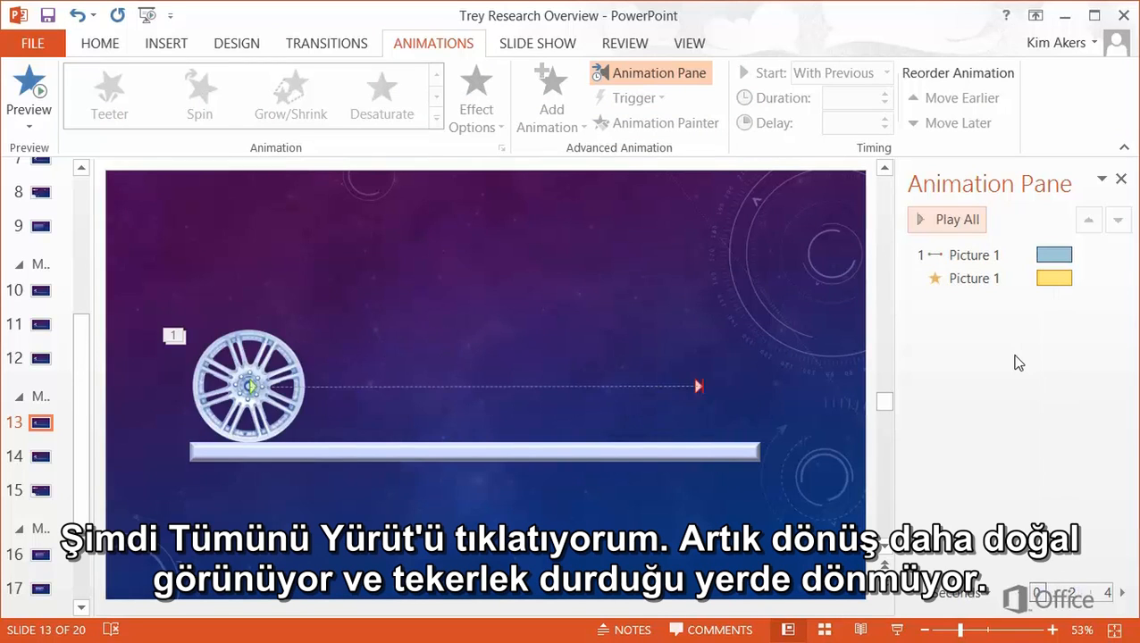
click(965, 221)
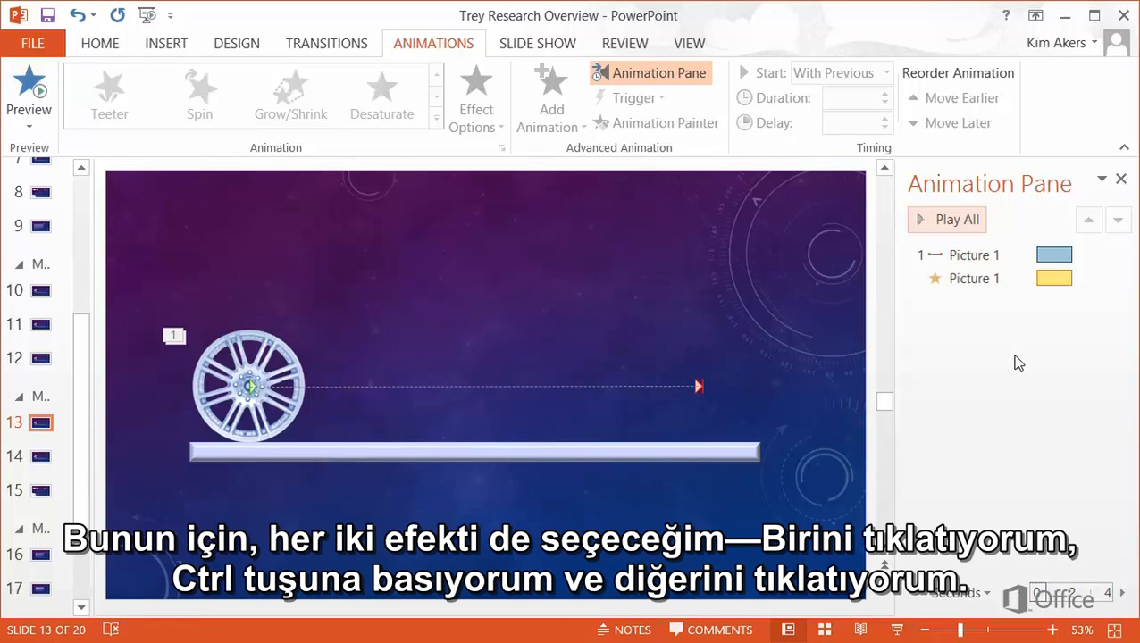
Select both the Spin and motion path animations and open their shared dropdown
click(1025, 278)
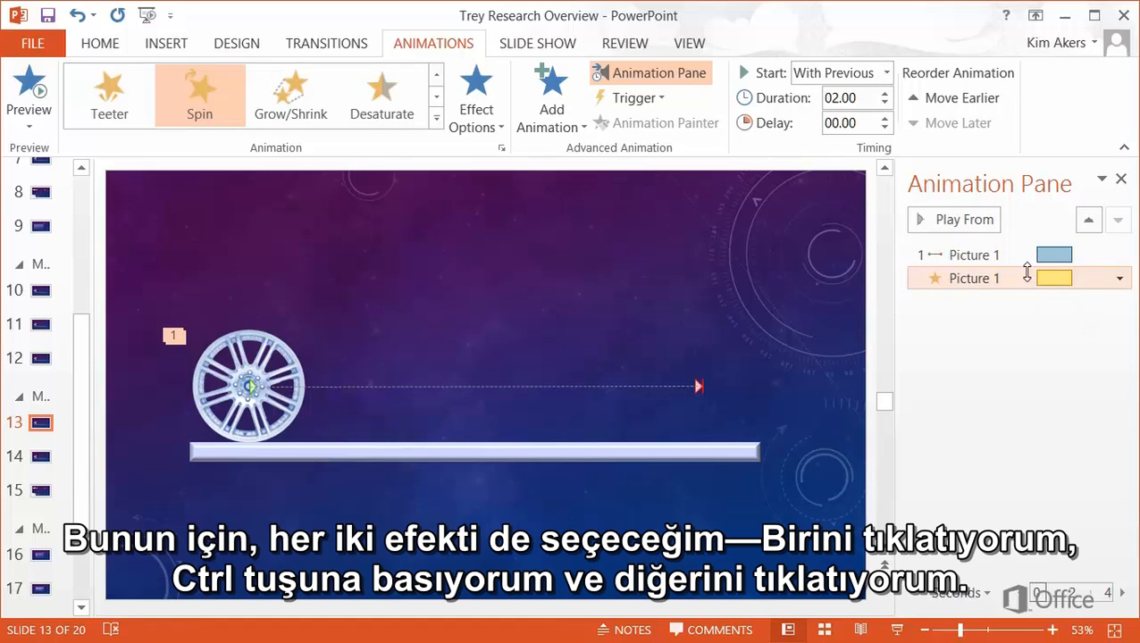
ctrl+click(1028, 255)
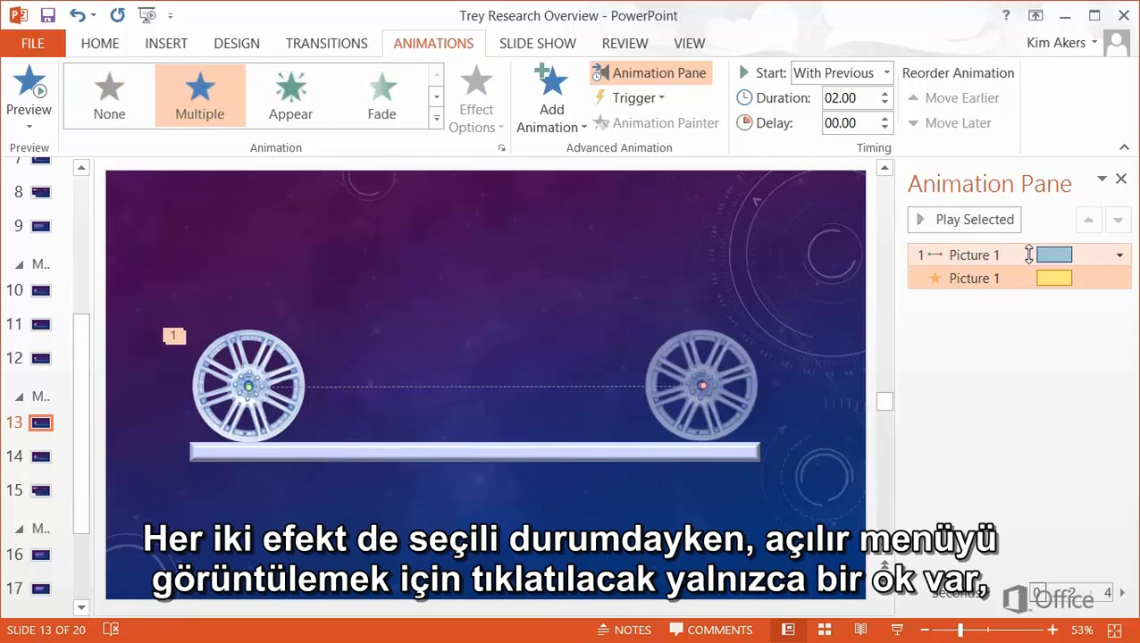
click(1122, 259)
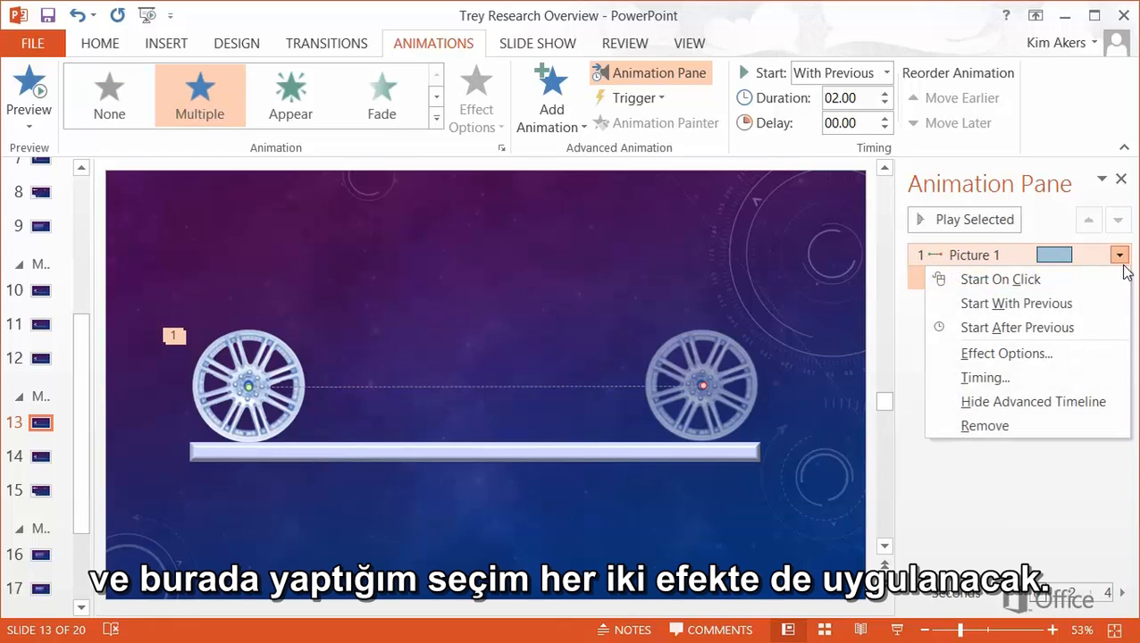
Make the wheel's animations auto-reverse with 1.5 s duration, repeating 2 times
click(1080, 358)
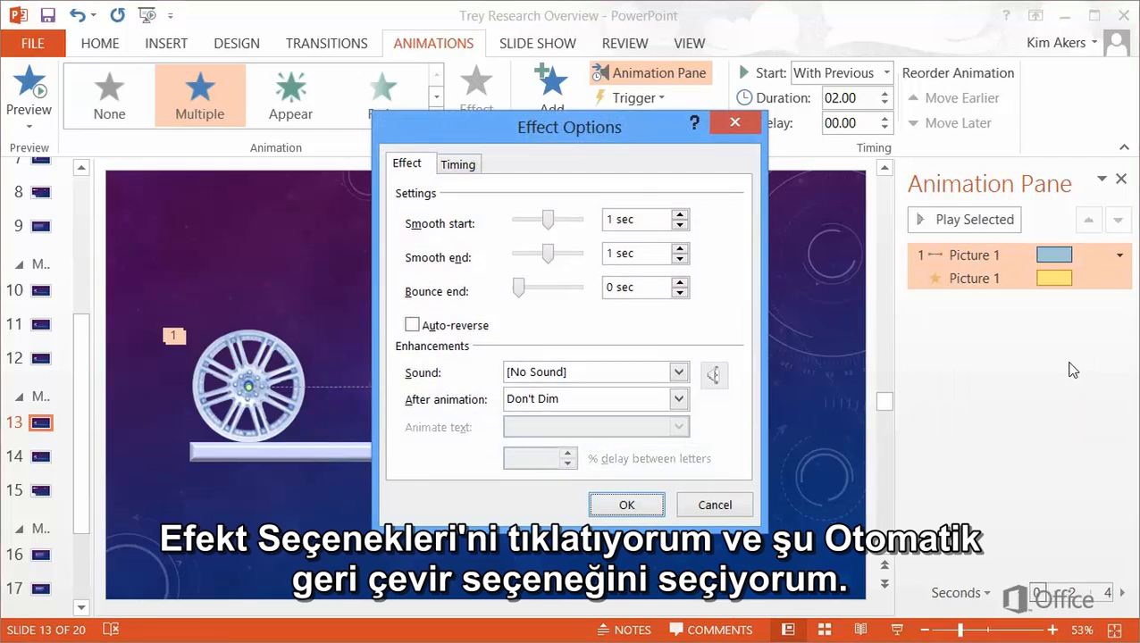
click(412, 326)
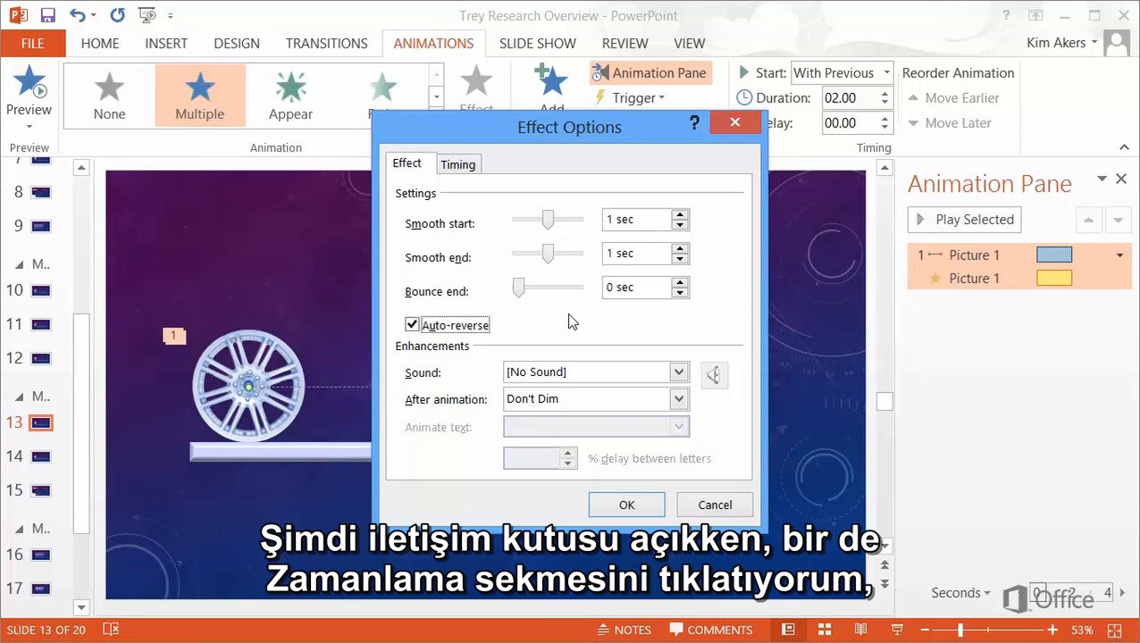
click(460, 166)
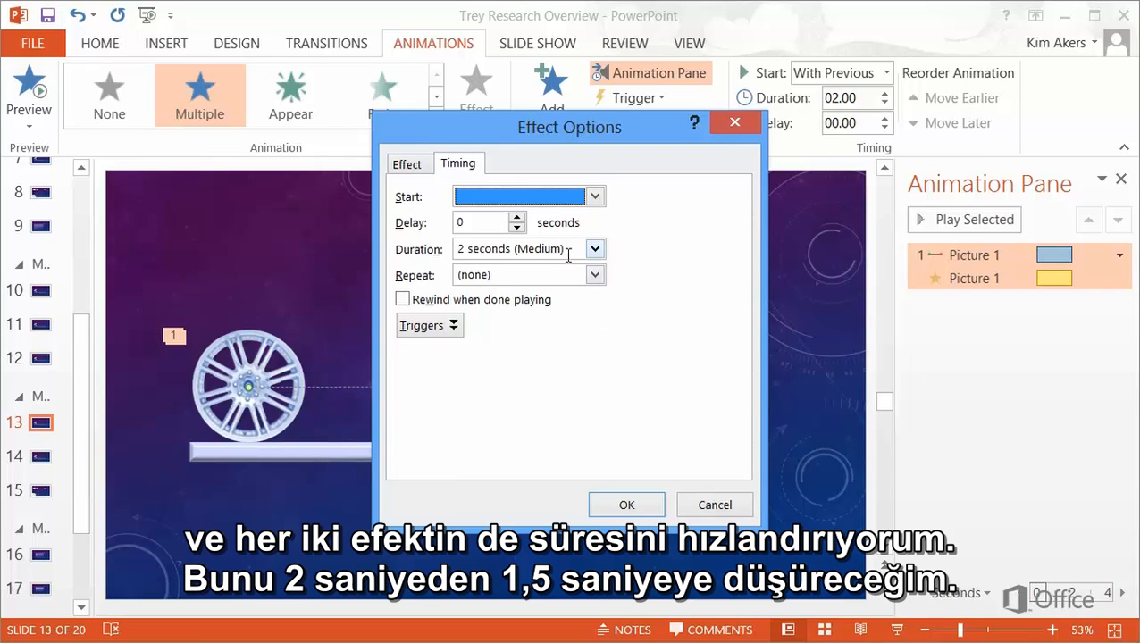
click(570, 252)
text(1.)
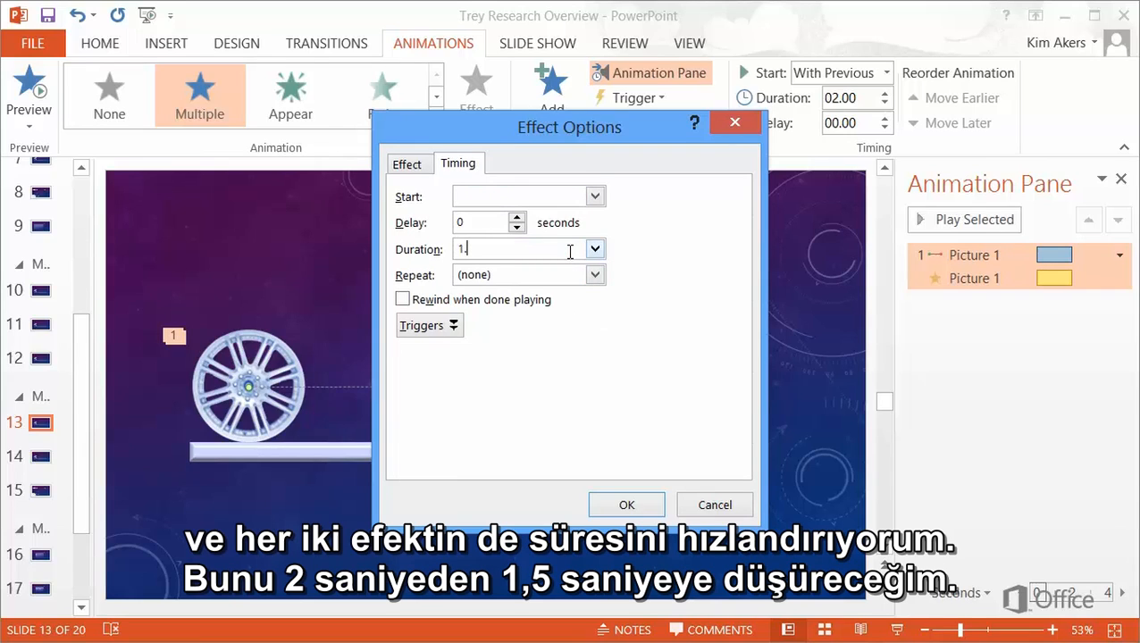
text(5)
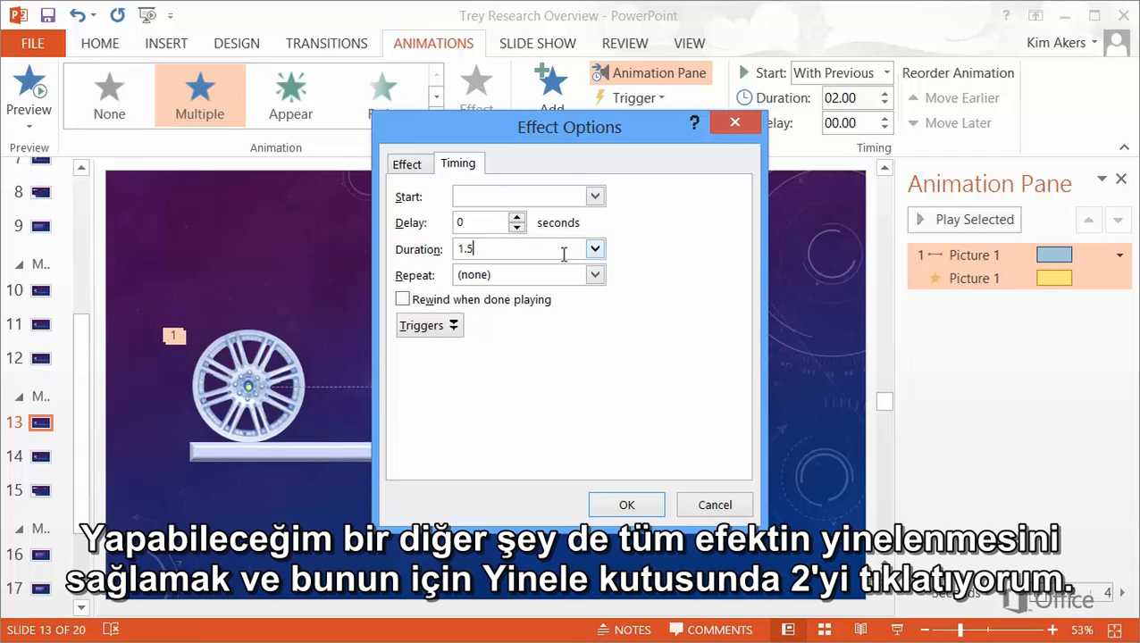
click(506, 275)
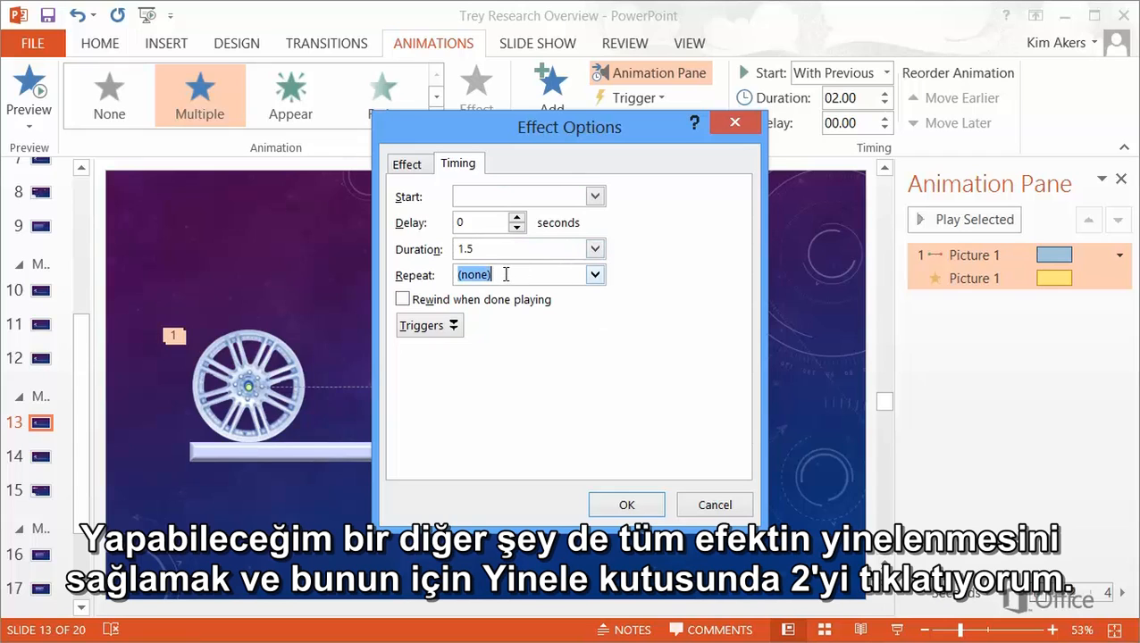
click(594, 276)
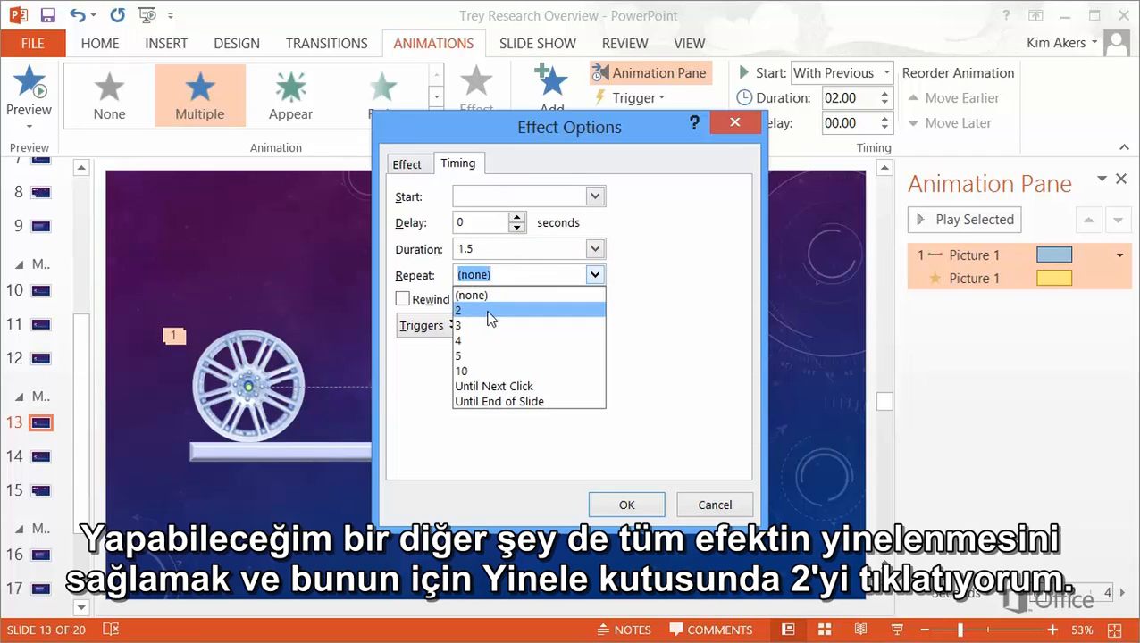
click(490, 312)
click(624, 504)
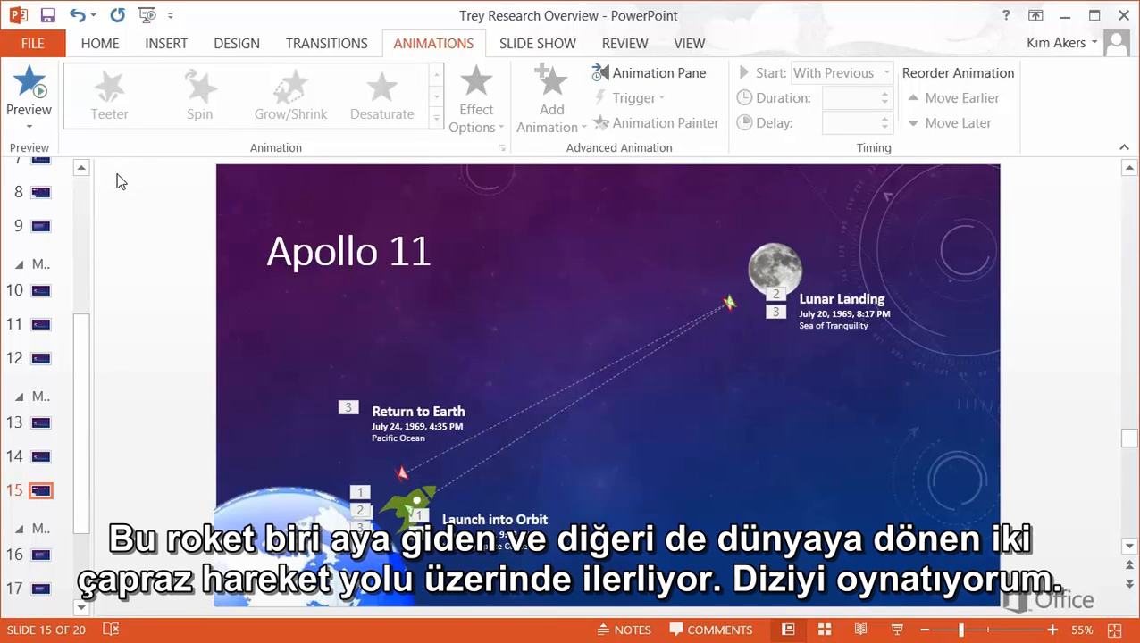
Preview the Apollo 11 rocket animations twice and show the Animation Pane
click(29, 86)
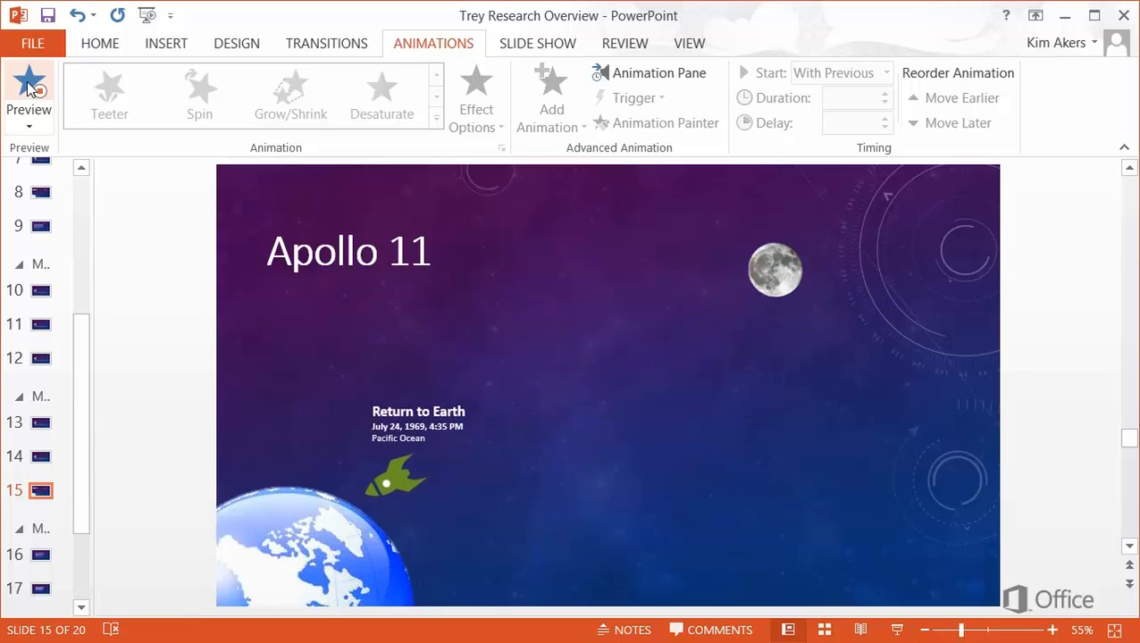
click(30, 87)
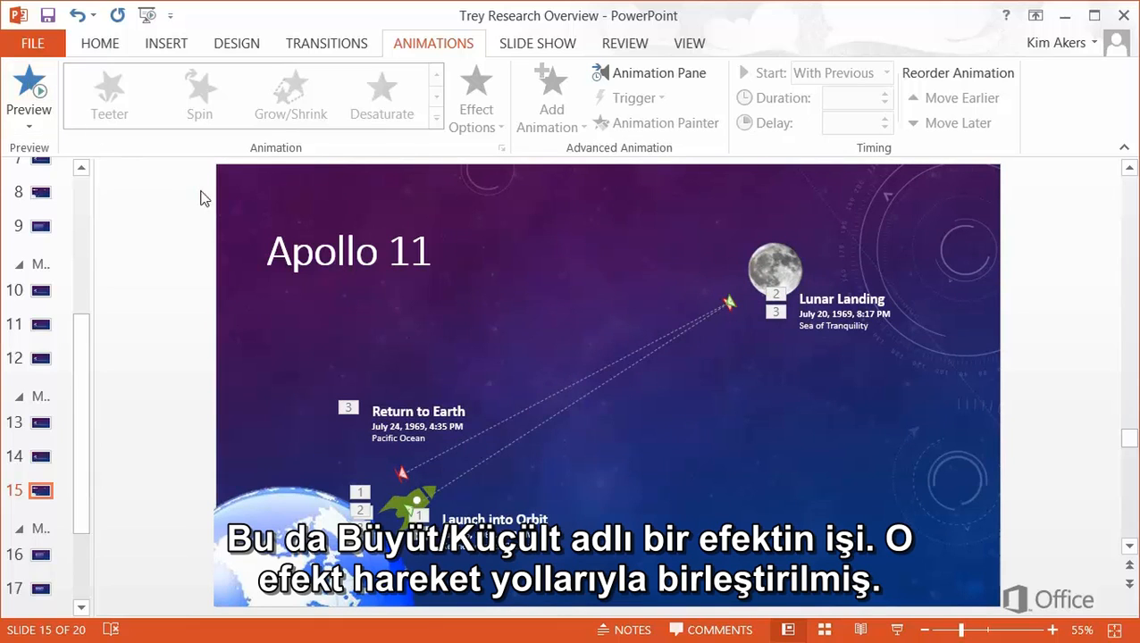
click(611, 75)
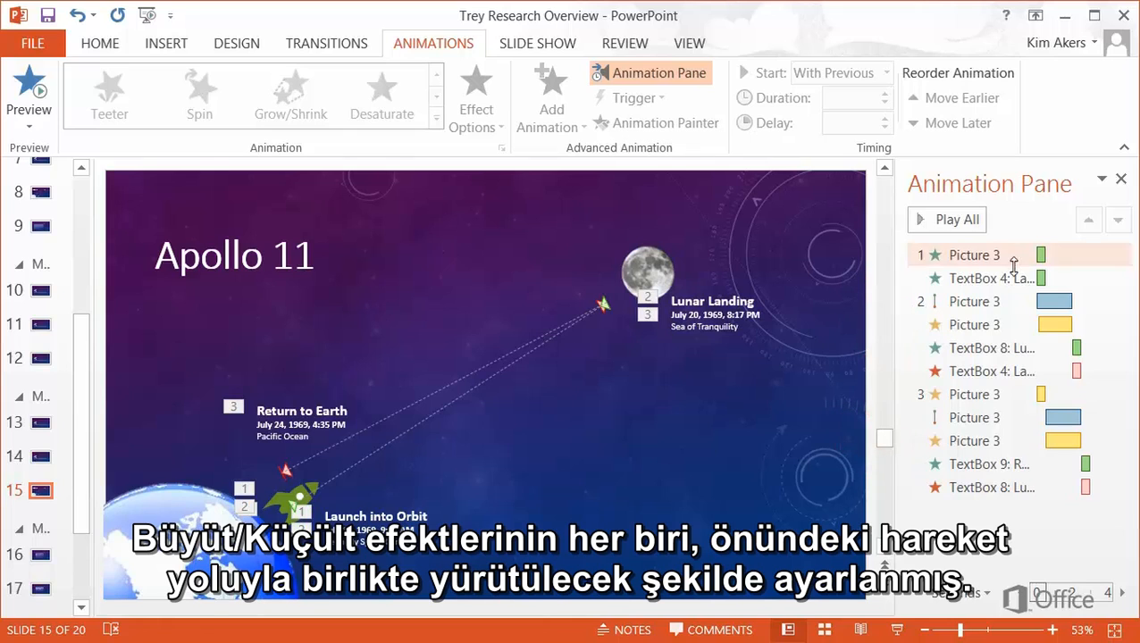
click(1006, 325)
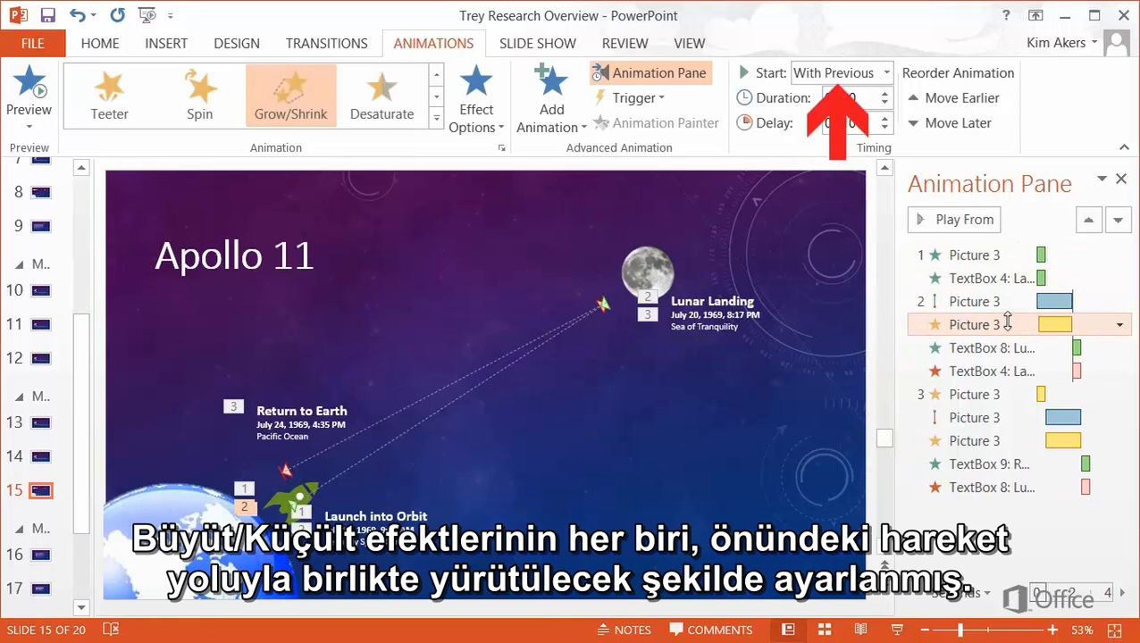
click(1119, 325)
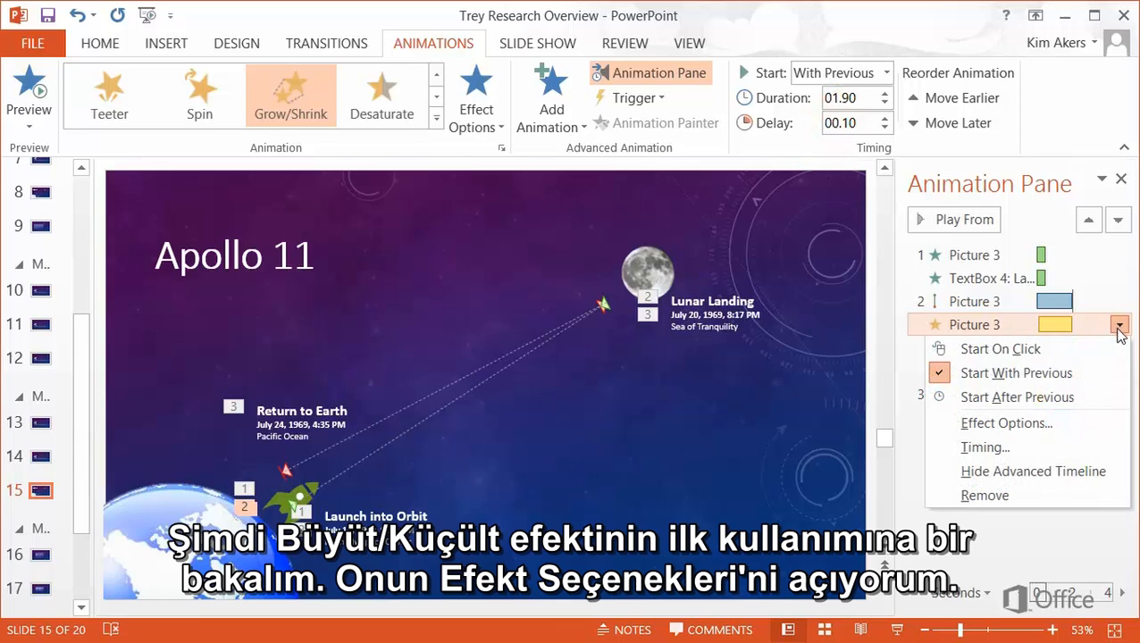
click(1074, 424)
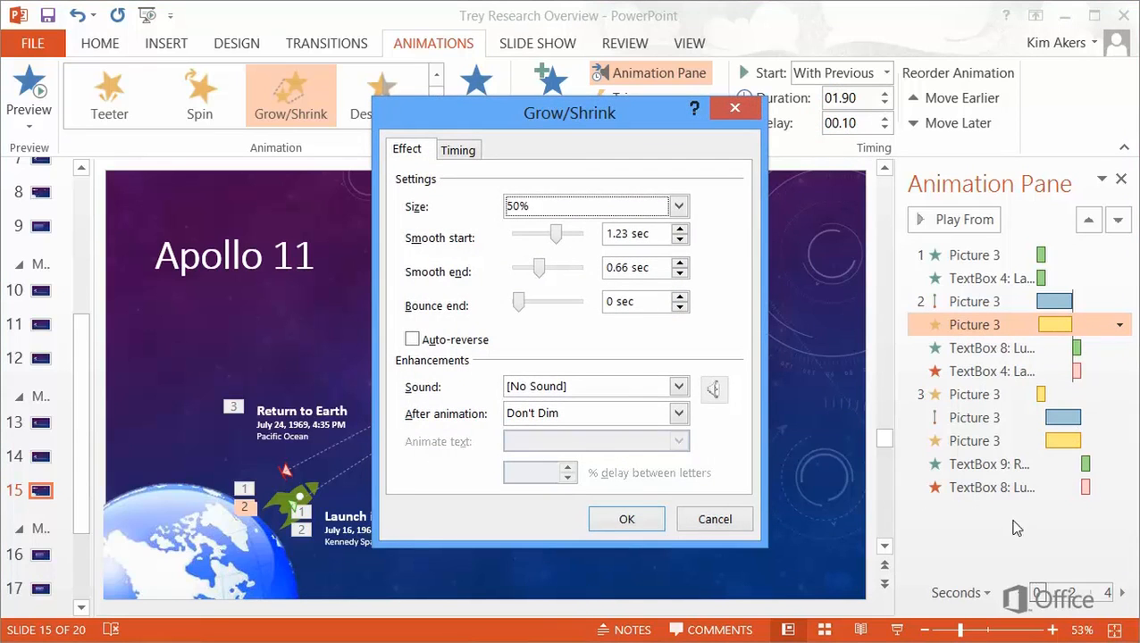
click(680, 206)
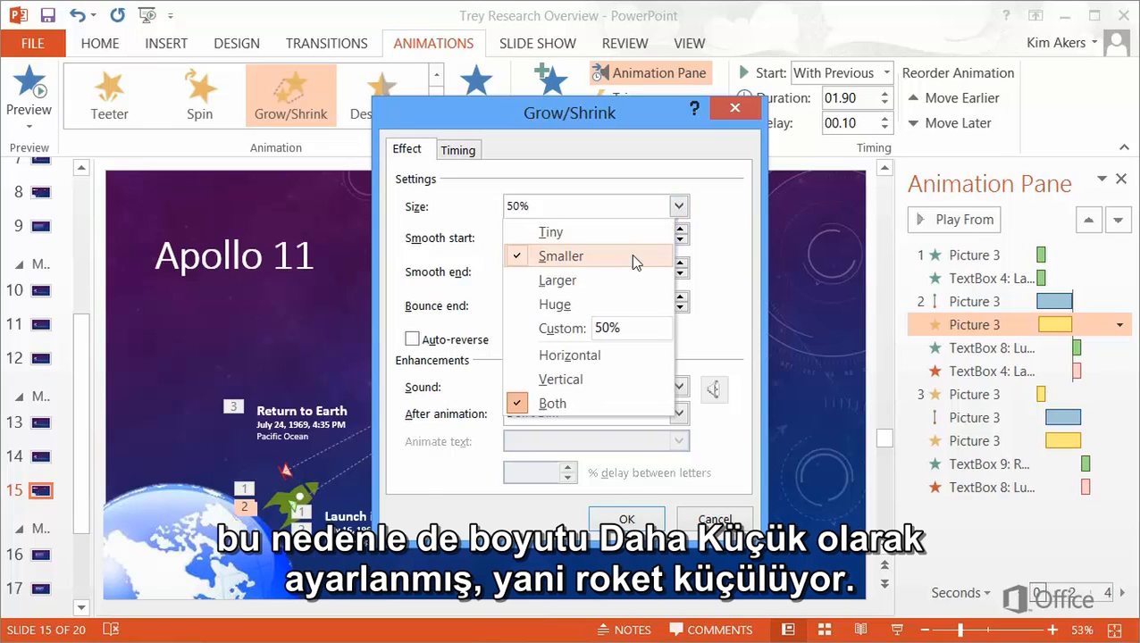
click(681, 206)
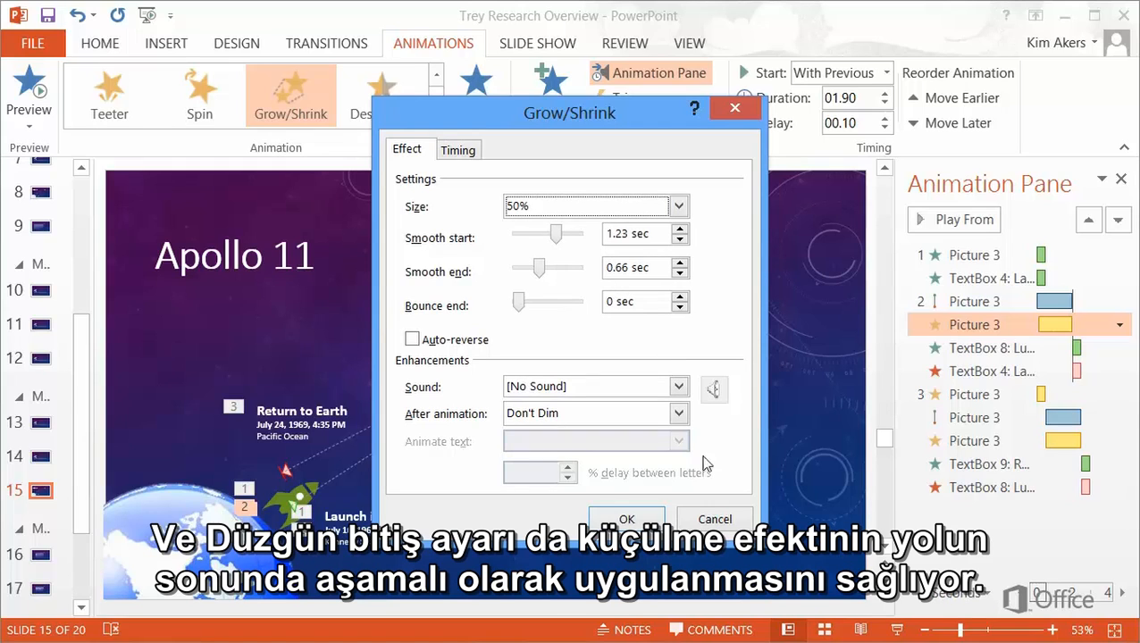
click(723, 522)
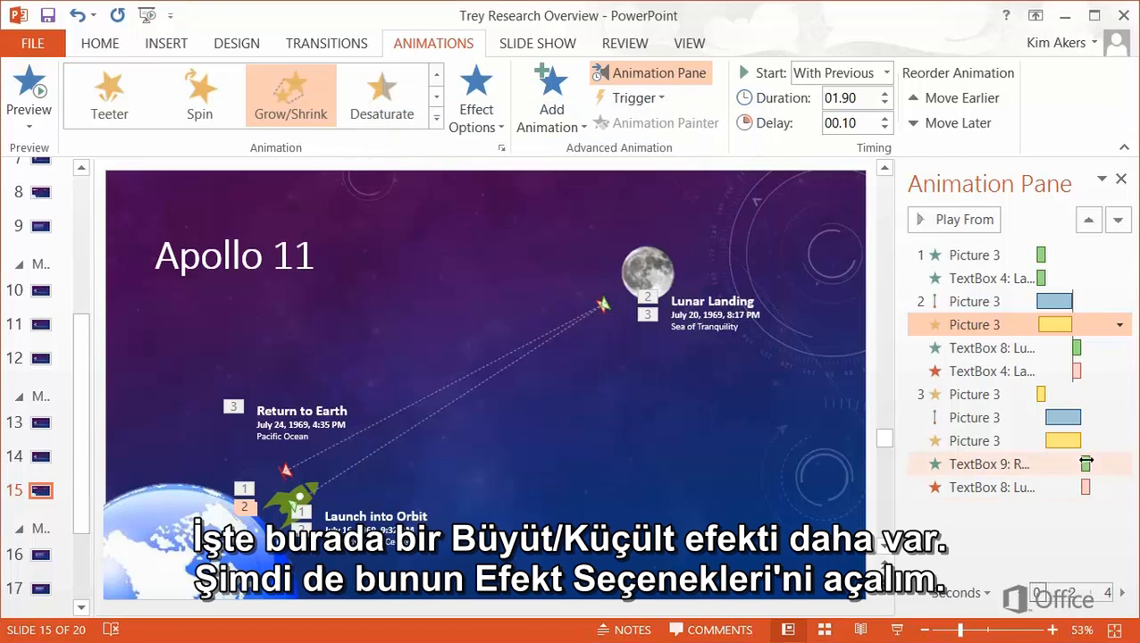
click(1108, 440)
click(1120, 441)
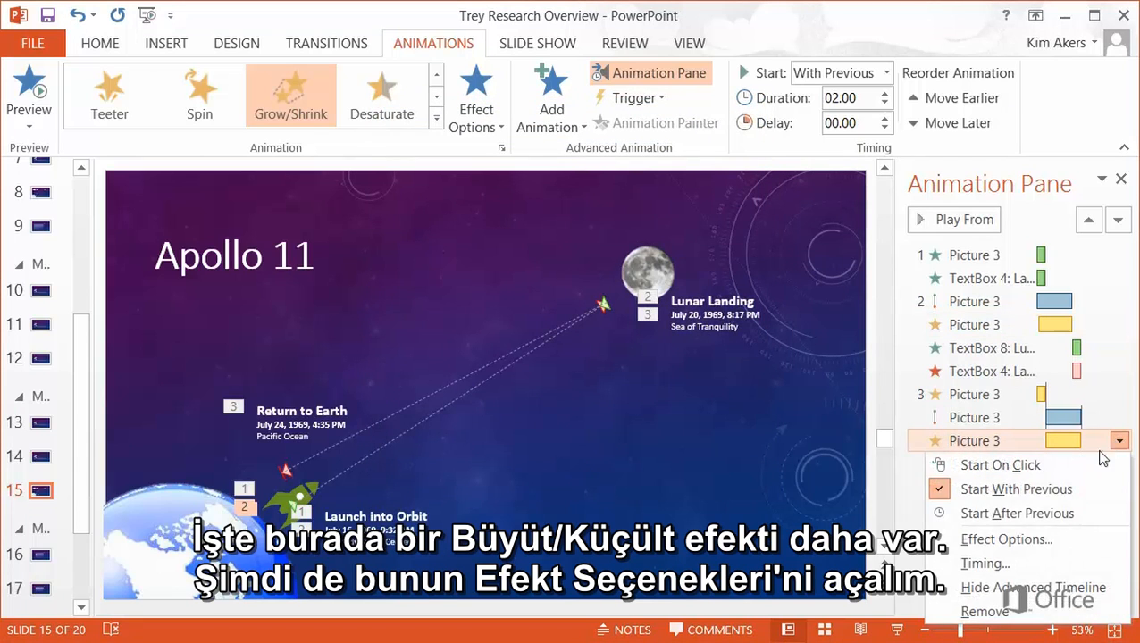
click(1063, 539)
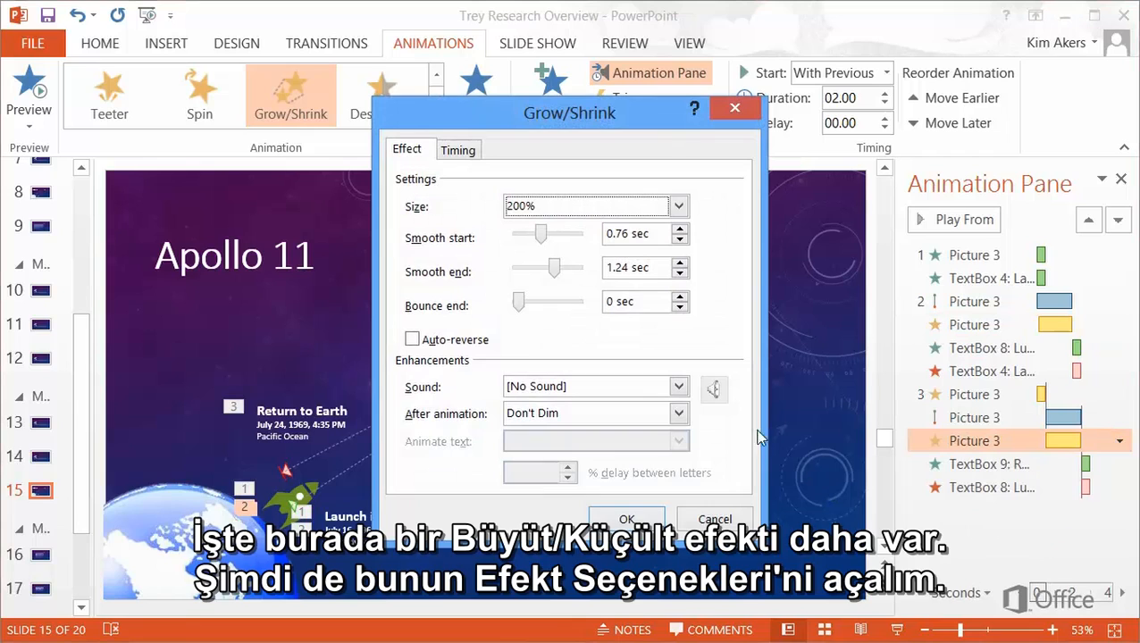
click(678, 206)
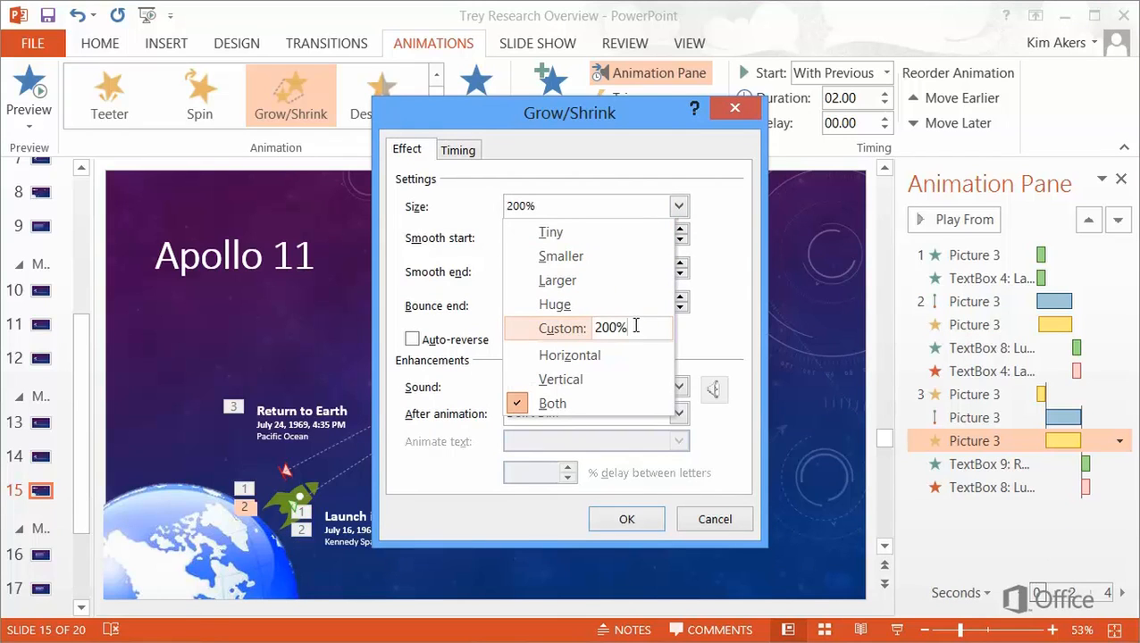
key(Escape)
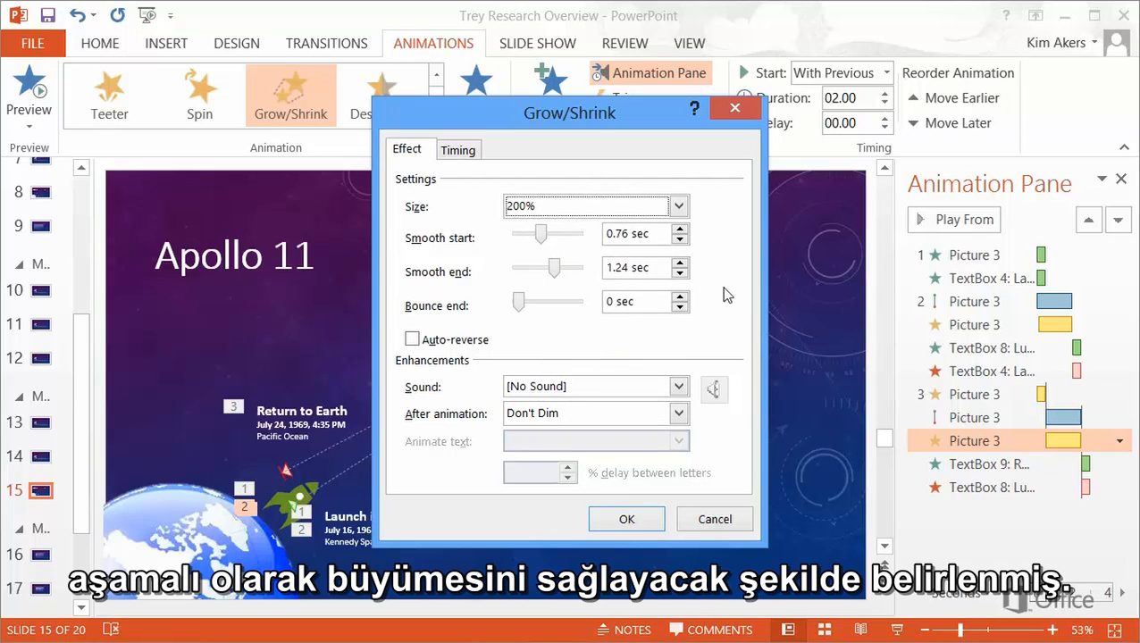
click(724, 521)
click(968, 553)
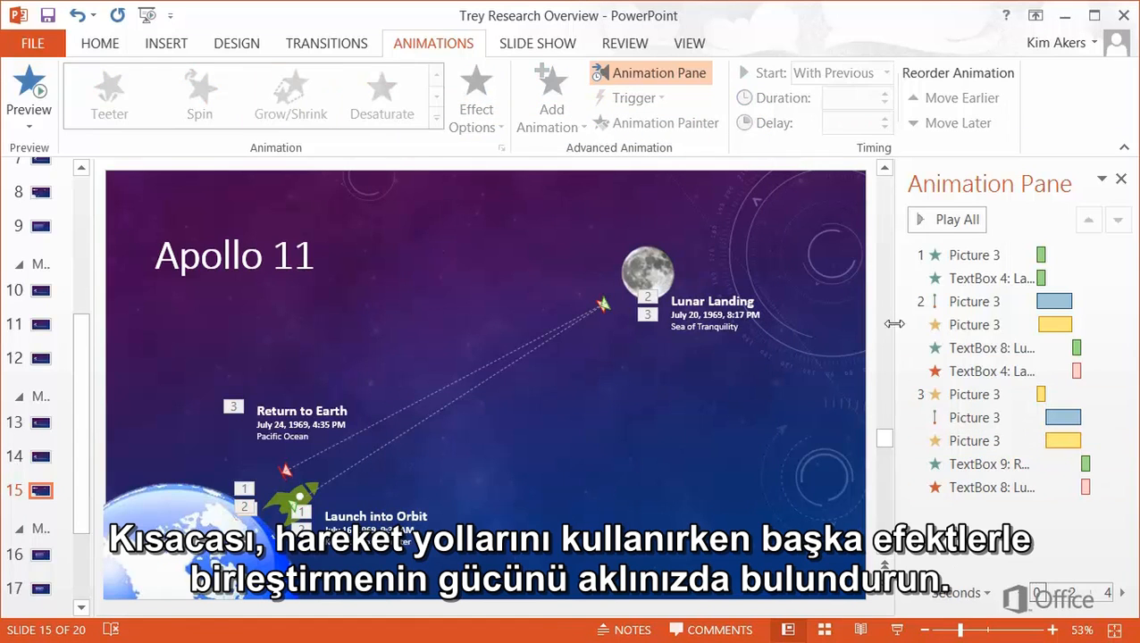
click(929, 223)
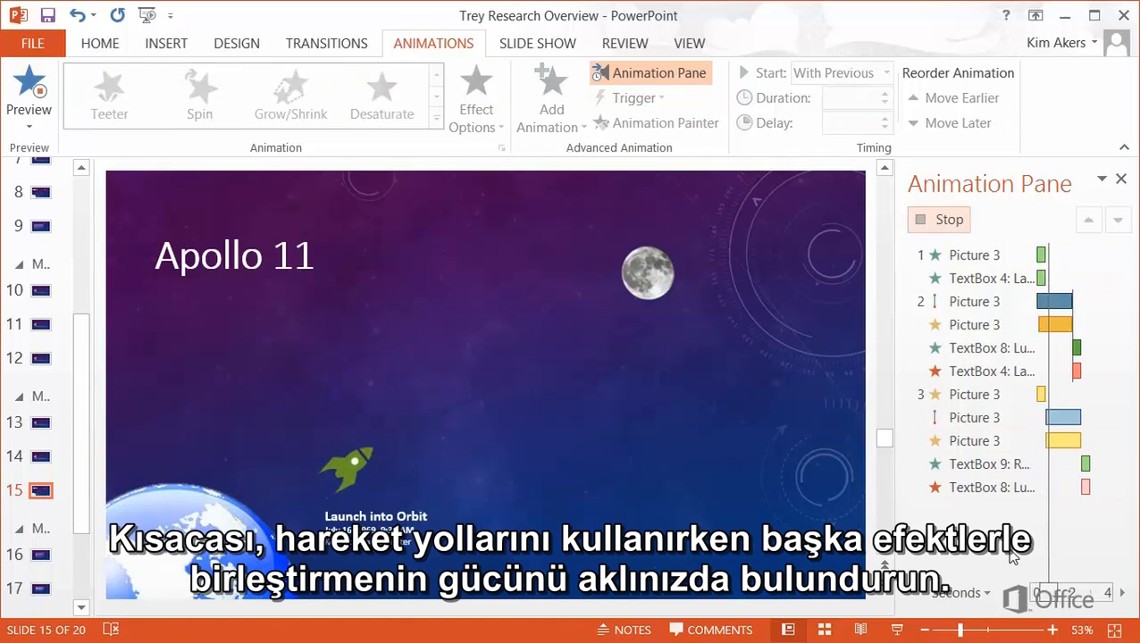